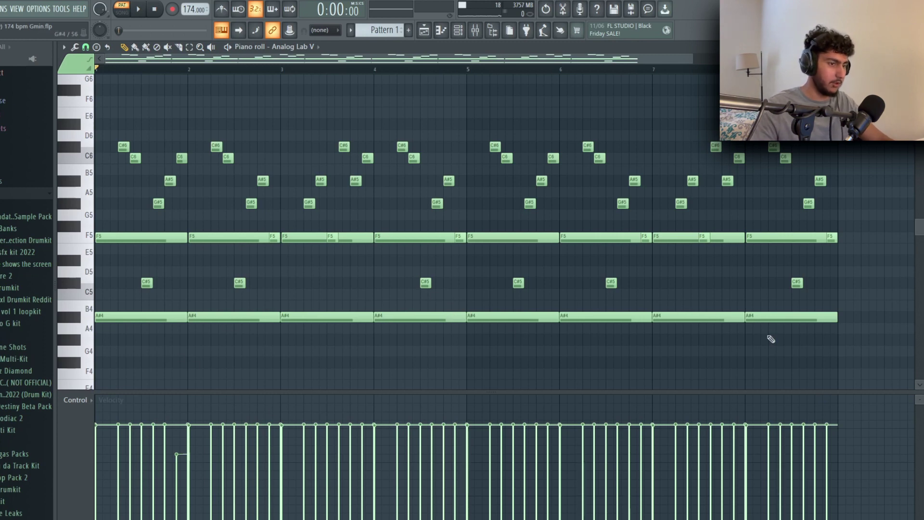
left_click_drag(822, 318, 144, 354)
left_click(424, 371, "ctrl")
left_click_drag(820, 296, 492, 368)
left_click_drag(418, 366, 88, 239)
key("ctrl+z")
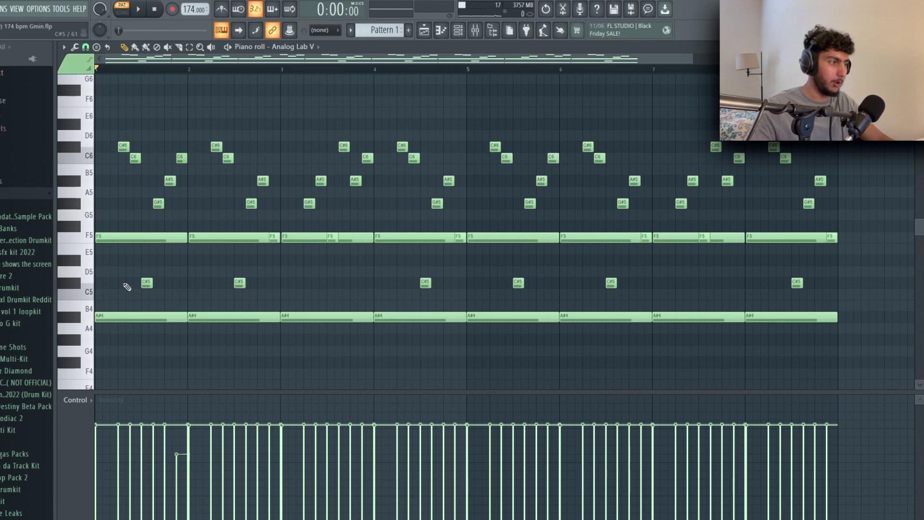
- Examine the Analog Lab V melody by highlighting the bar 2–3 notes and the first two bars, clearing each selection
scroll(108, 175, "down", 2)
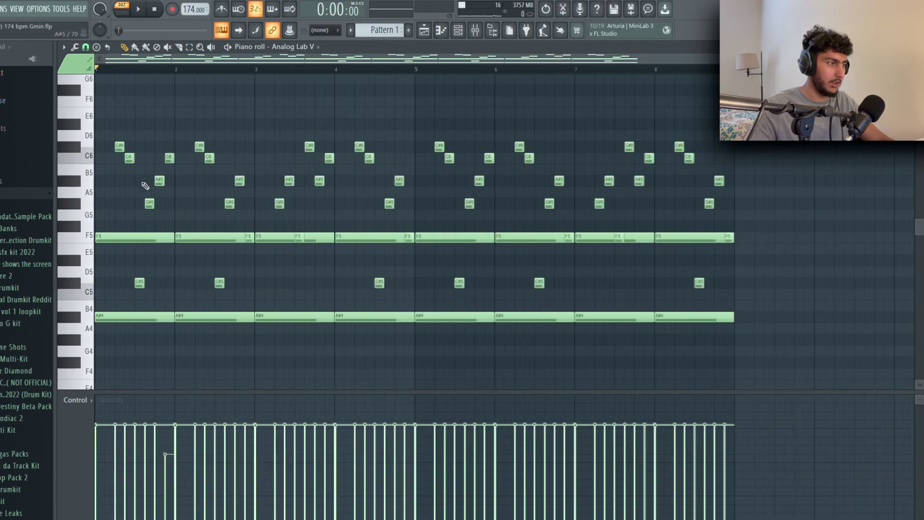
left_click_drag(246, 210, 194, 141)
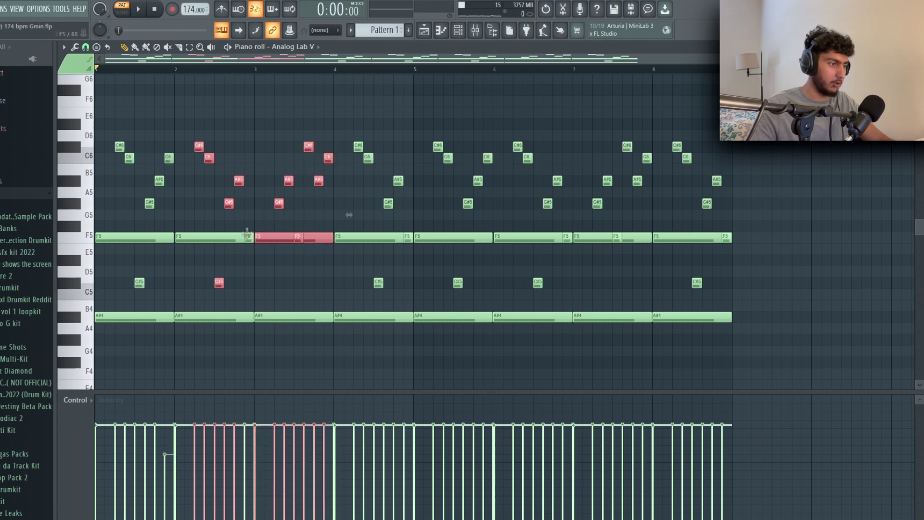
left_click(256, 207)
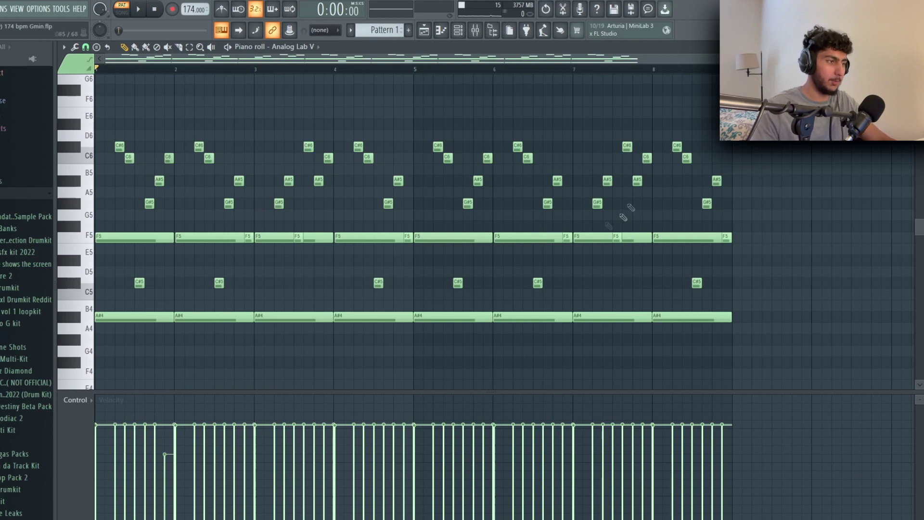
left_click_drag(255, 73, 96, 72)
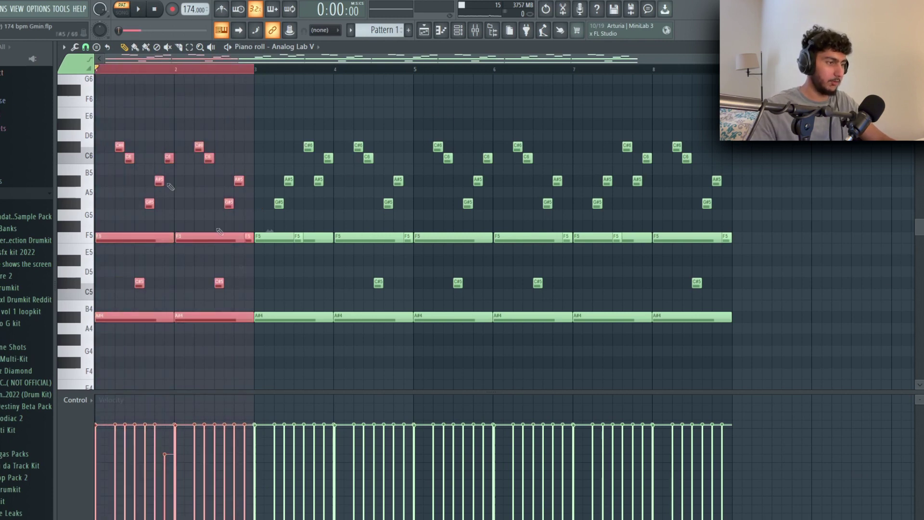
left_click(314, 284)
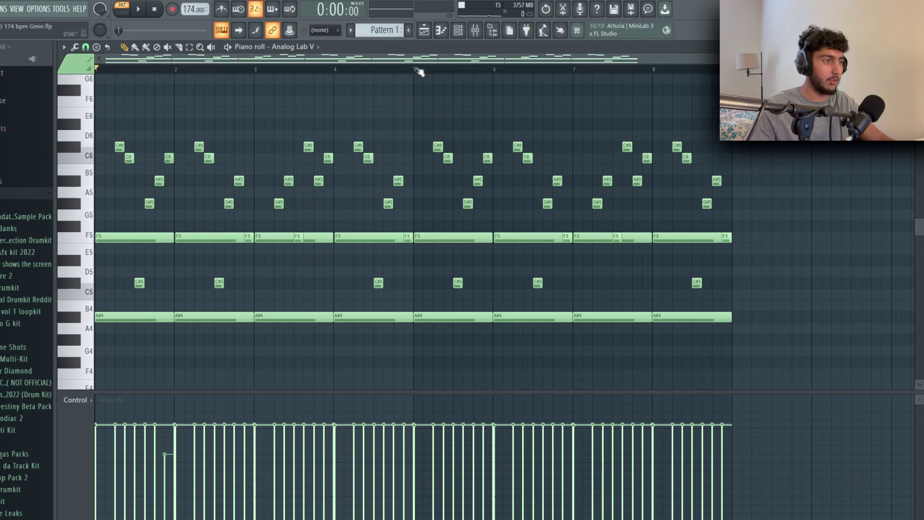
- Review the first four bars of the Analog Lab V melody and play back Pattern 1
left_click_drag(396, 73, 44, 163)
left_click_drag(796, 356, 435, 107)
left_click(351, 108)
scroll(351, 108, "up", 1)
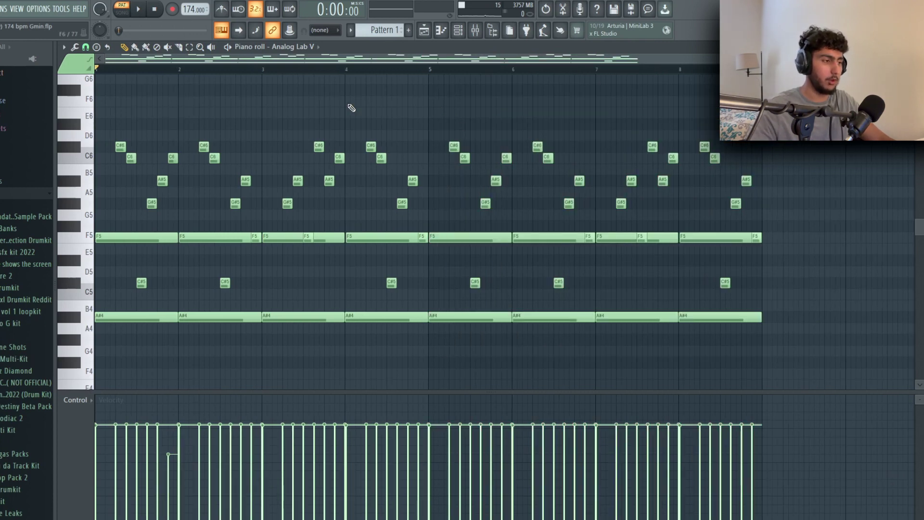
key("space")
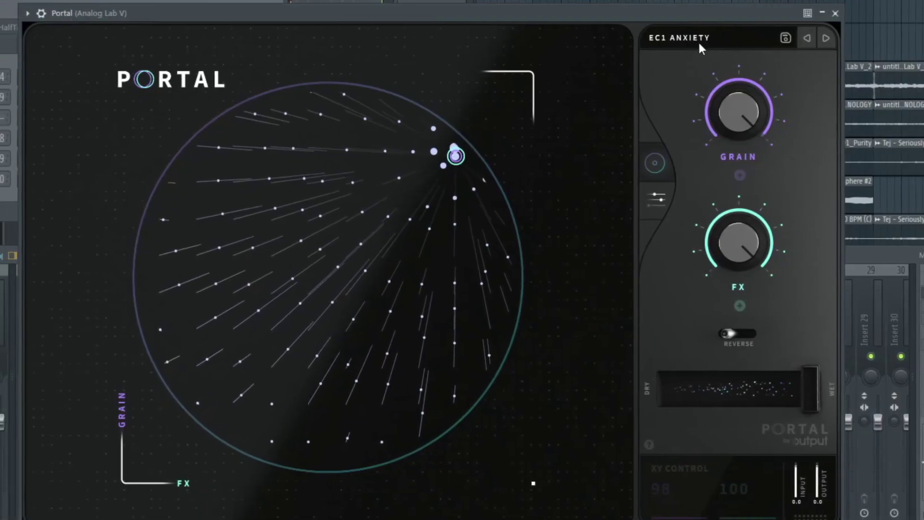
- Check the Portal effect's preset on the Analog Lab V track and listen to the melody in the piano roll
left_click(700, 38)
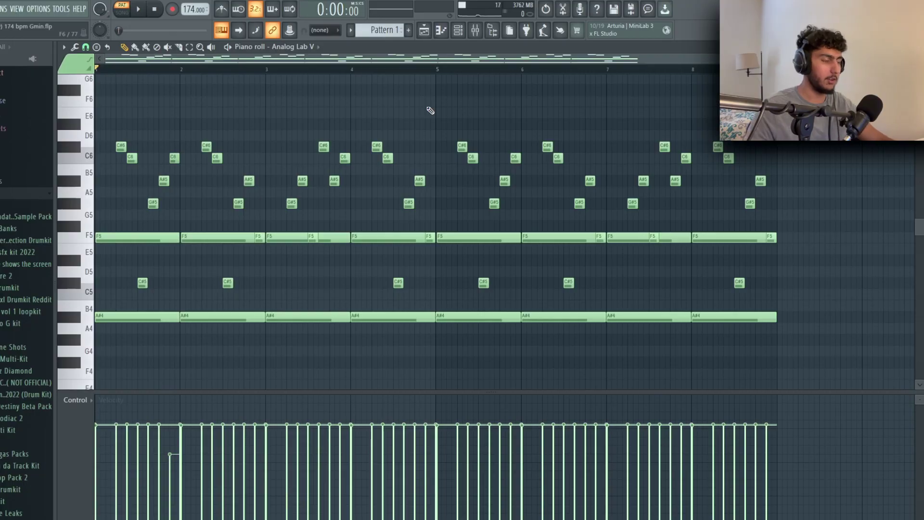
key("space")
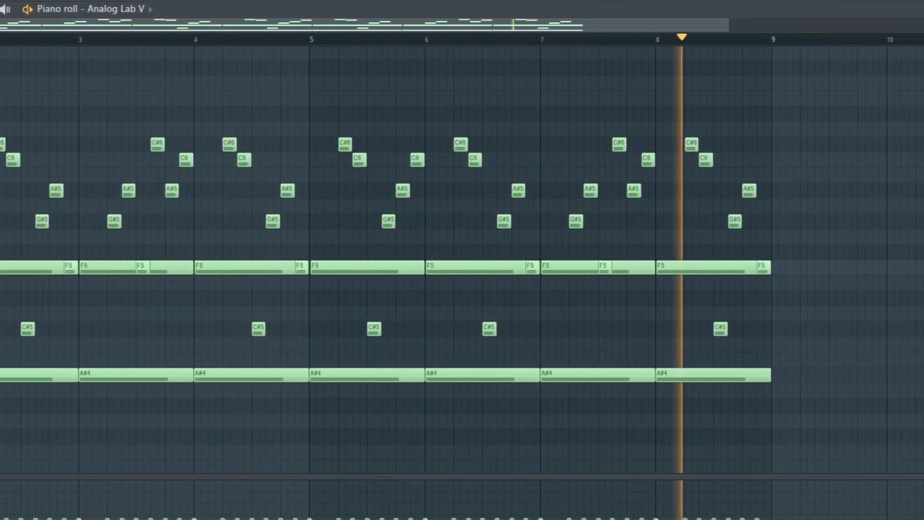
key("space")
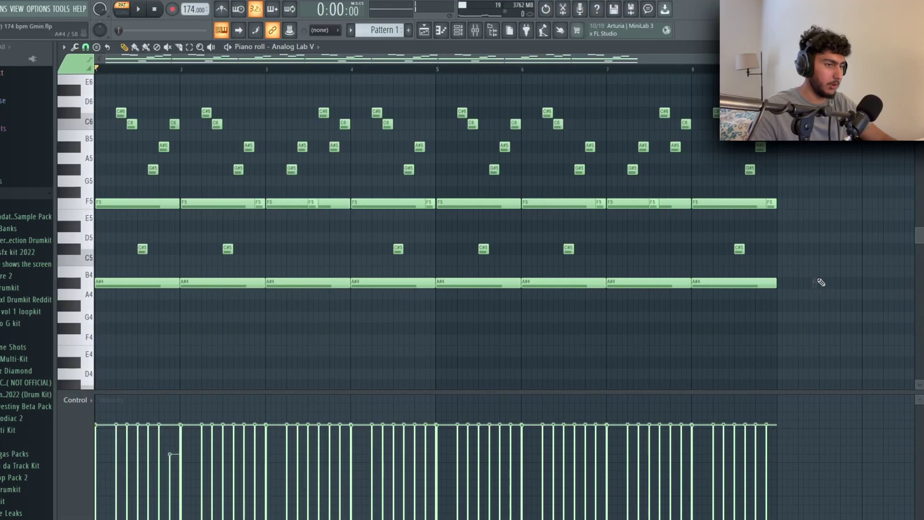
left_click_drag(819, 278, 113, 301)
left_click_drag(764, 291, 192, 350)
left_click(158, 346, "ctrl")
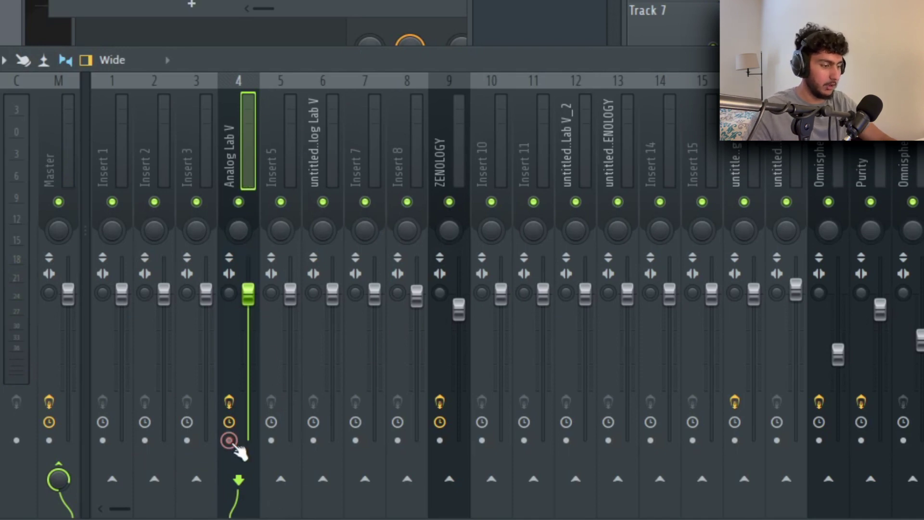
- Review the two rendered Analog Lab V audio clips on Track 1 and open their channel settings
key("alt+r")
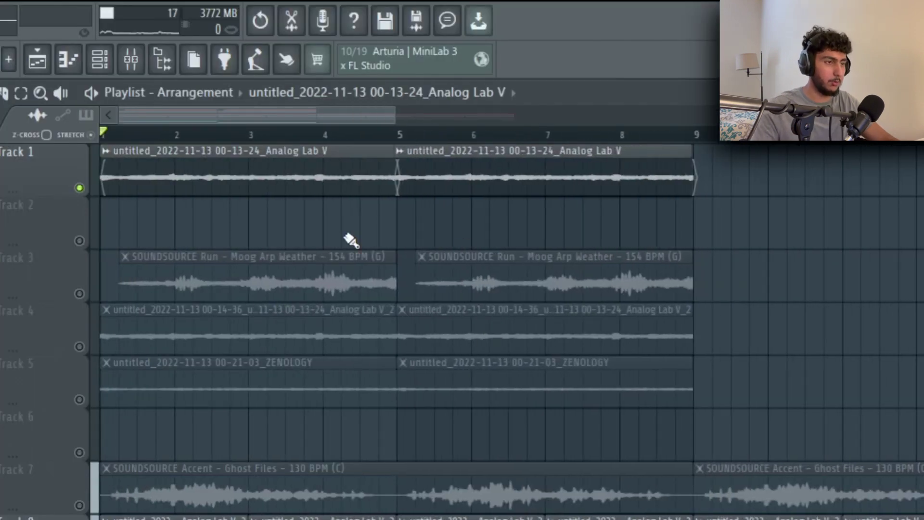
left_click_drag(789, 198, 144, 139)
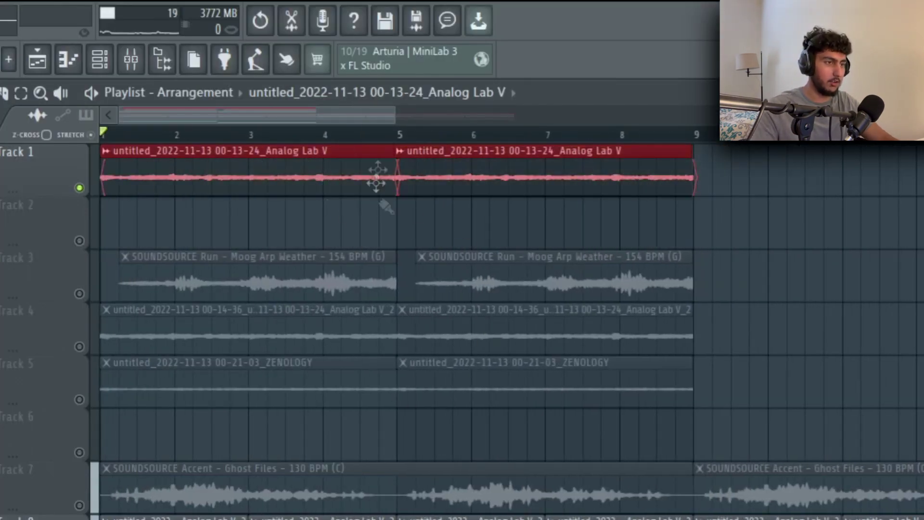
left_click(476, 250)
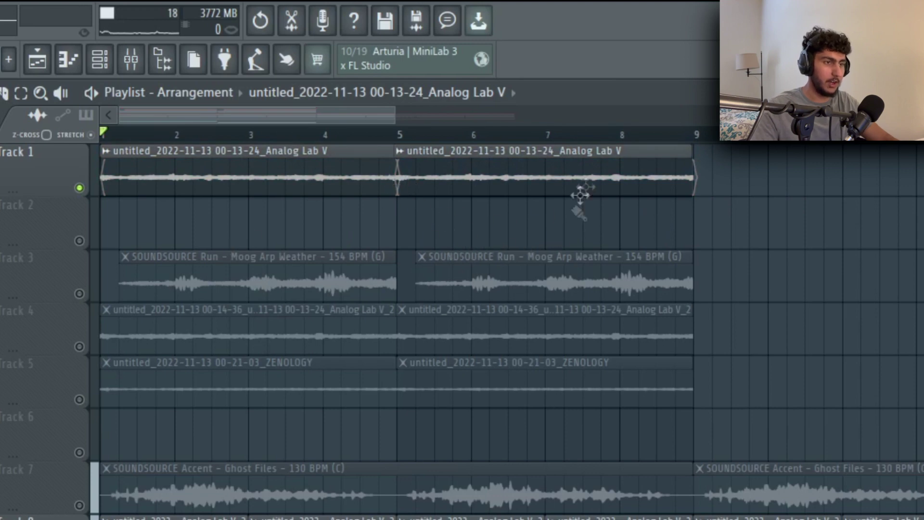
left_click(484, 152)
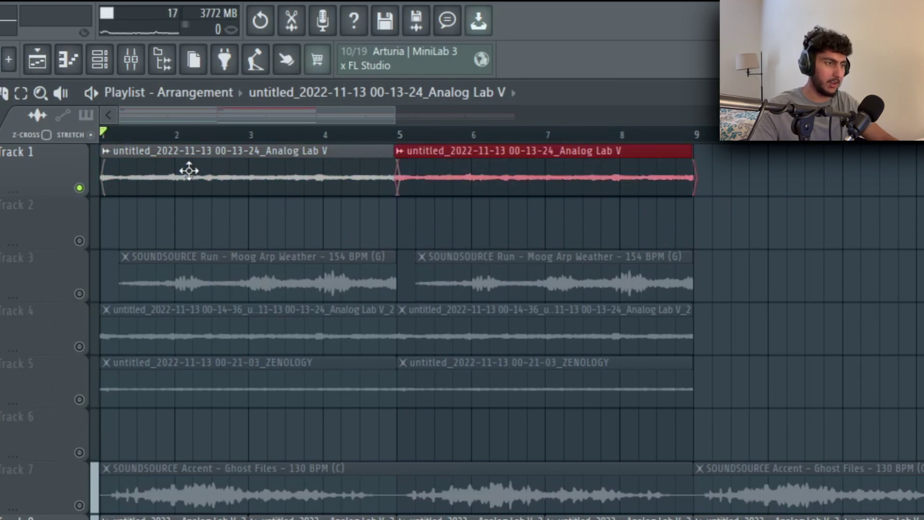
left_click(319, 207)
left_click(380, 152)
left_click(505, 202)
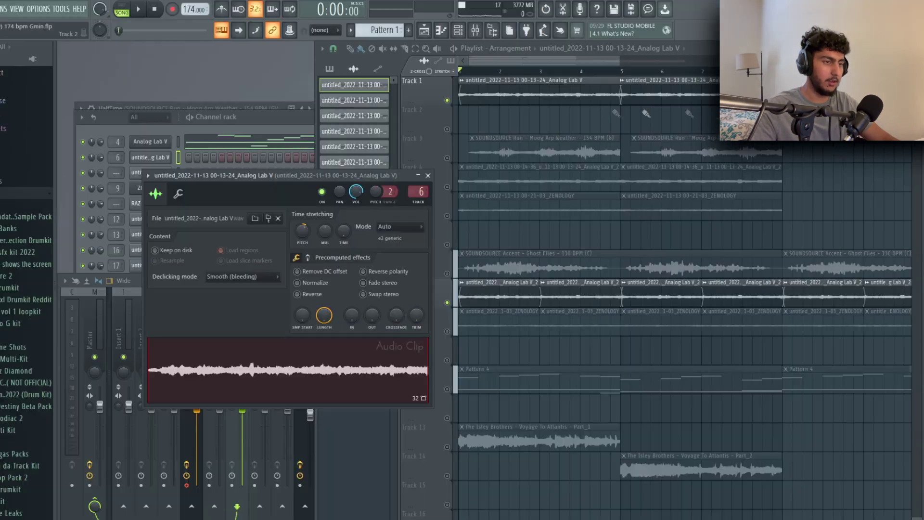
- Inspect the Analog Lab V_2 clips on Track 8, viewing their channel settings and the linked mixer track 16
left_click(759, 217)
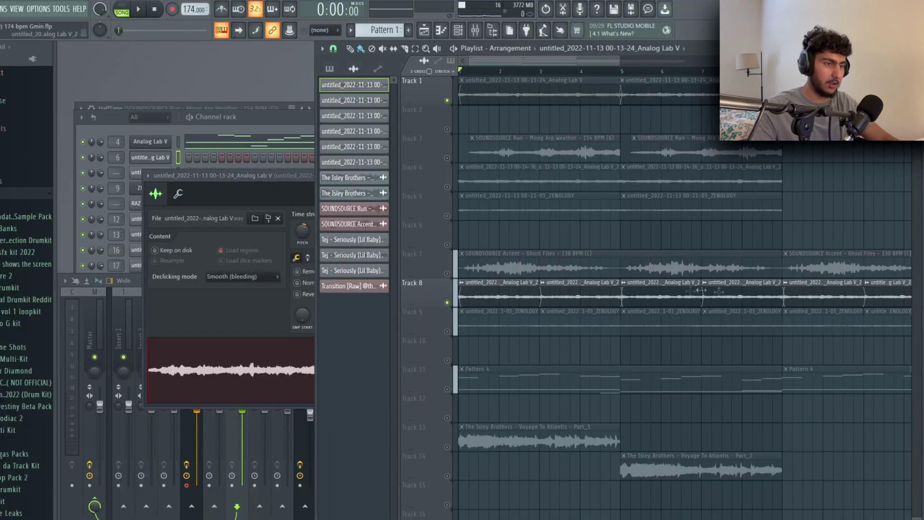
left_click(609, 302)
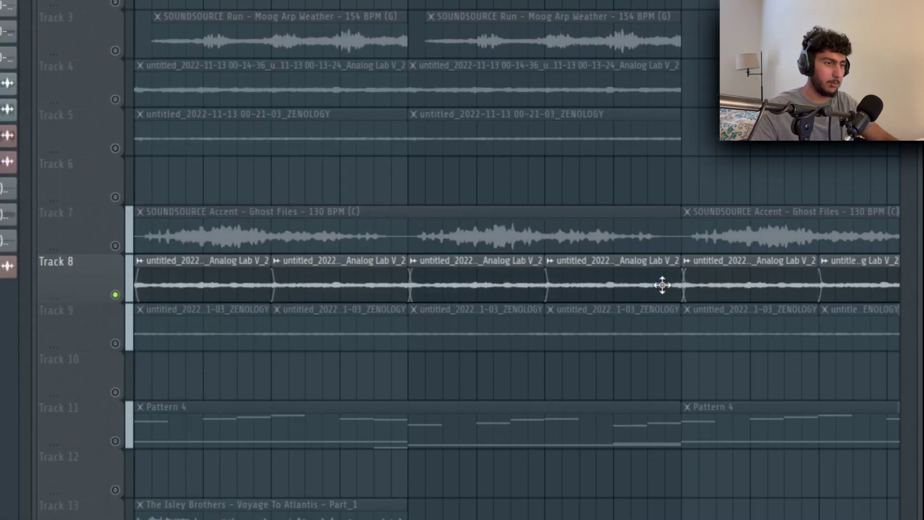
left_click_drag(662, 285, 147, 302, "ctrl")
left_click(766, 168, "ctrl")
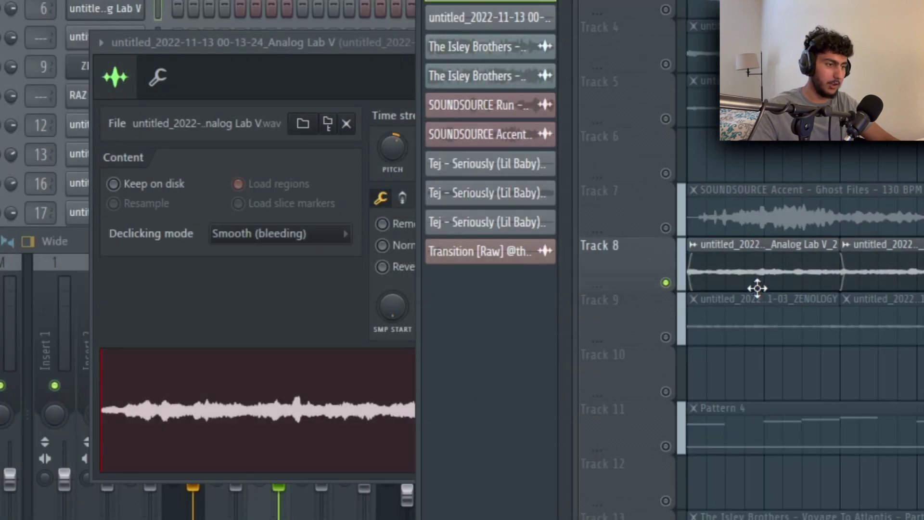
double_click(205, 288)
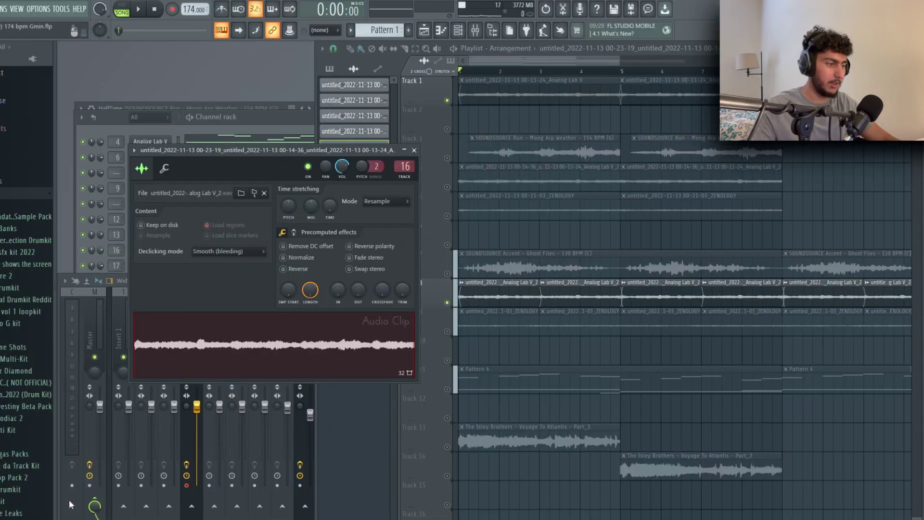
left_click(68, 500)
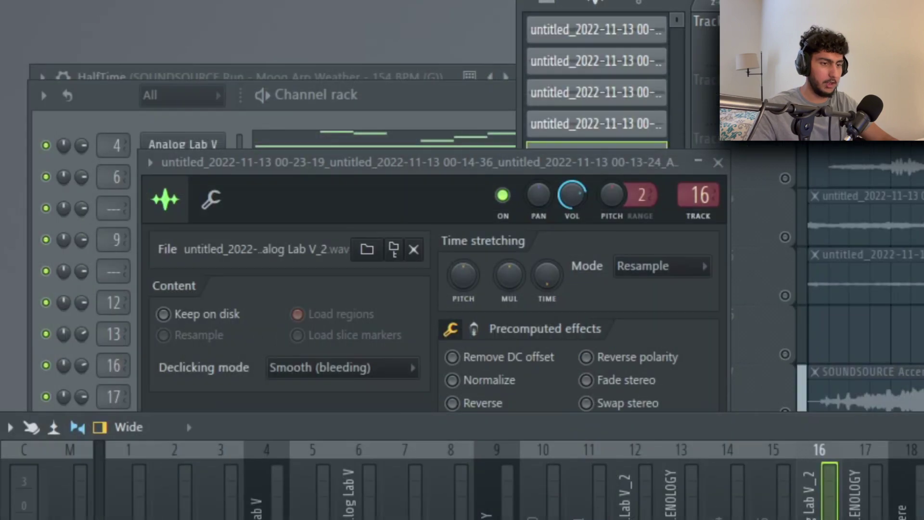
left_click(919, 512)
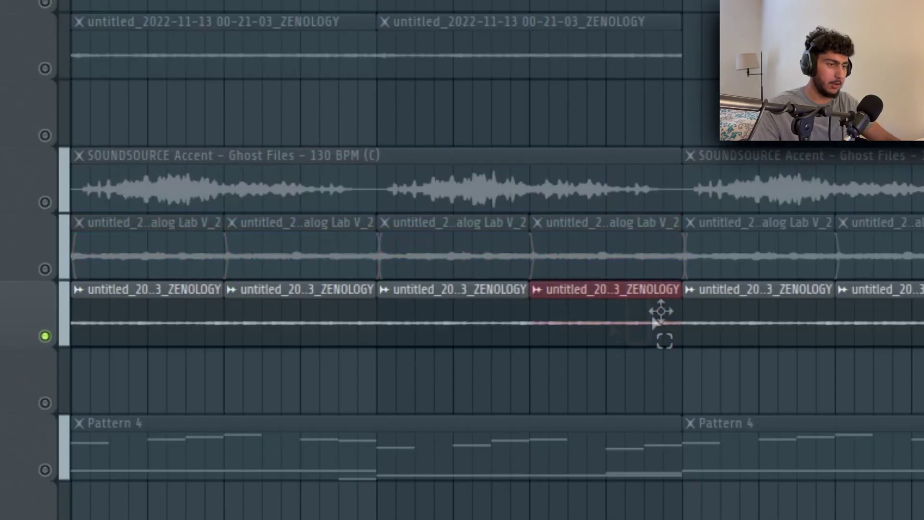
- Review the ZENOLOGY clips on Track 9 and the first two bars of the ZENOLOGY notes in Pattern 2
left_click_drag(657, 322, 197, 355)
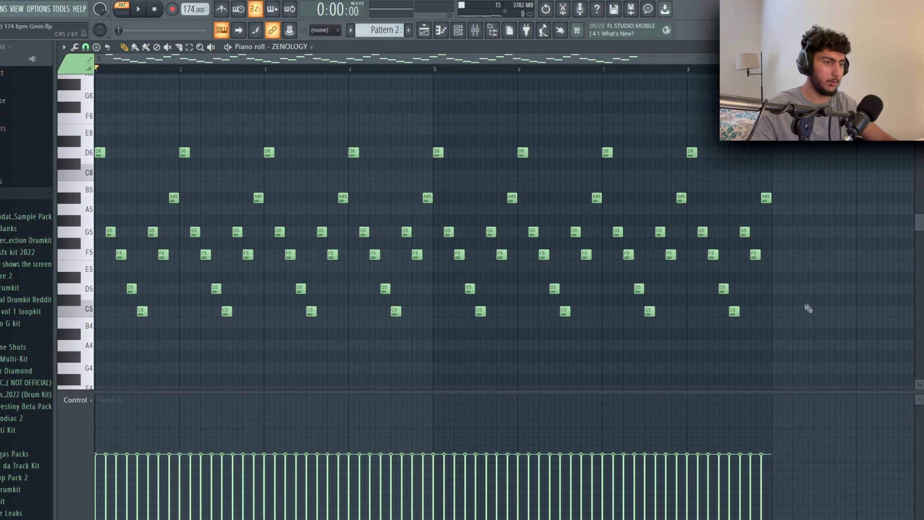
left_click_drag(97, 69, 264, 69)
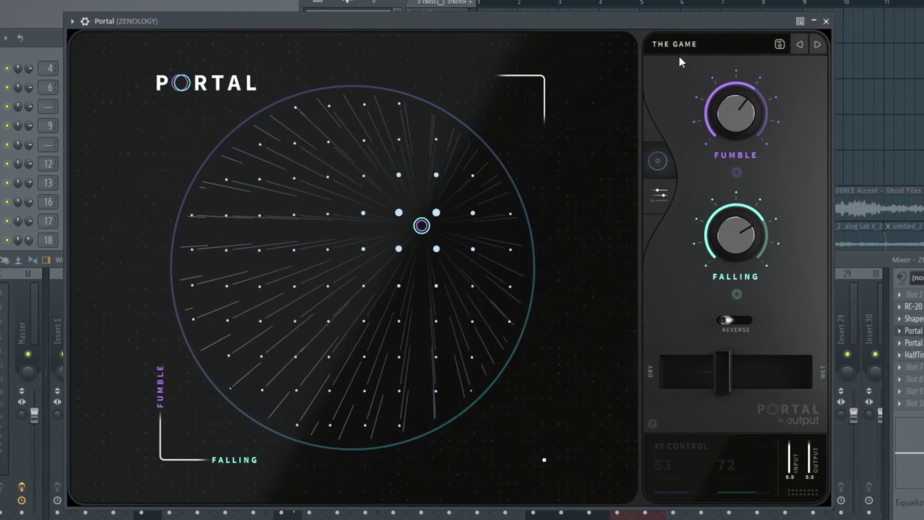
- Check the presets of both Portal effects on the ZENOLOGY track and play back Pattern 2
left_click(695, 45)
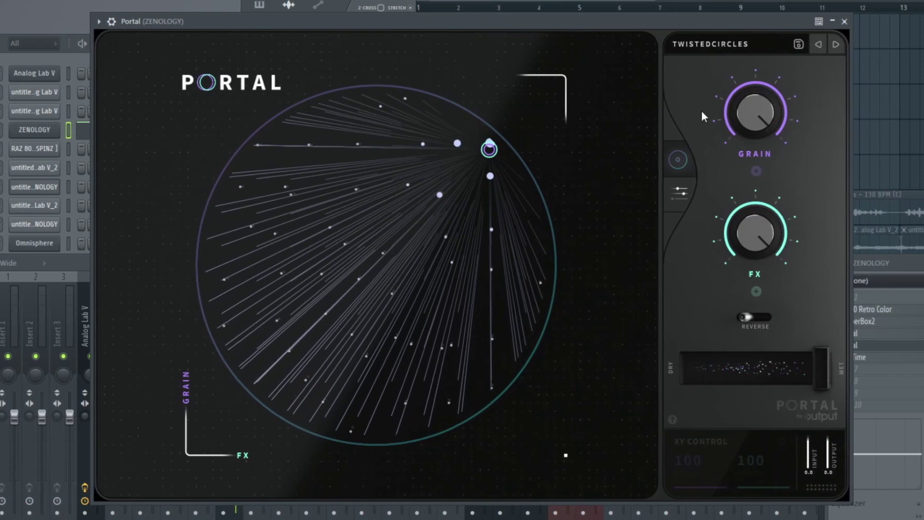
left_click(718, 44)
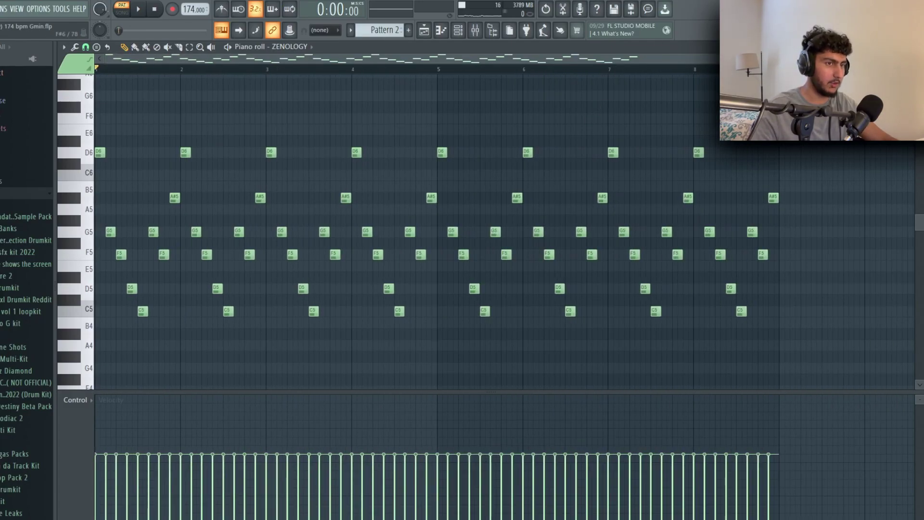
key("space")
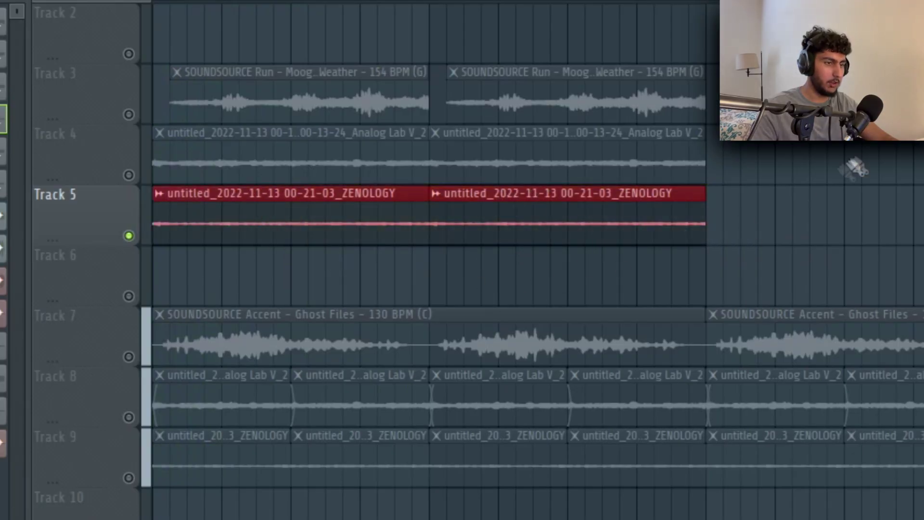
- Compare the rendered ZENOLOGY clips on Track 5 with the ZENOLOGY clips on Track 9
left_click(841, 165, "ctrl")
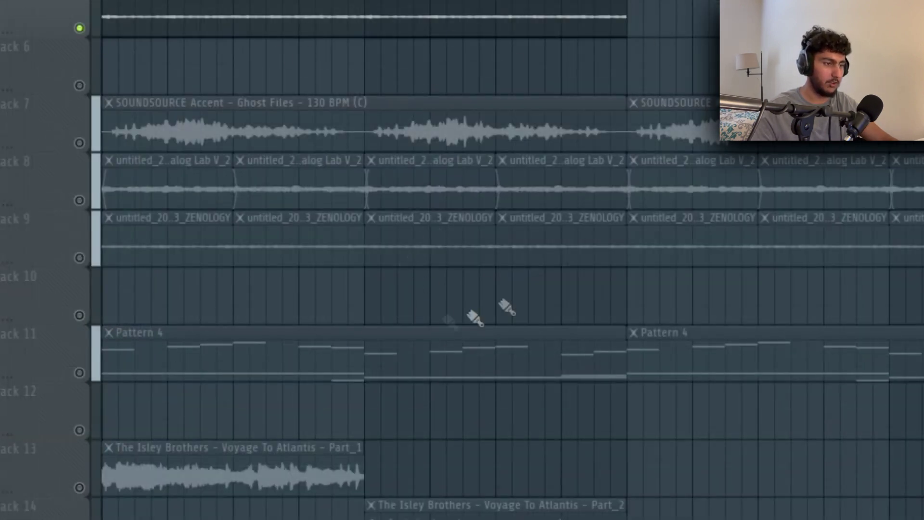
left_click_drag(598, 265, 147, 257)
left_click_drag(196, 270, 189, 264)
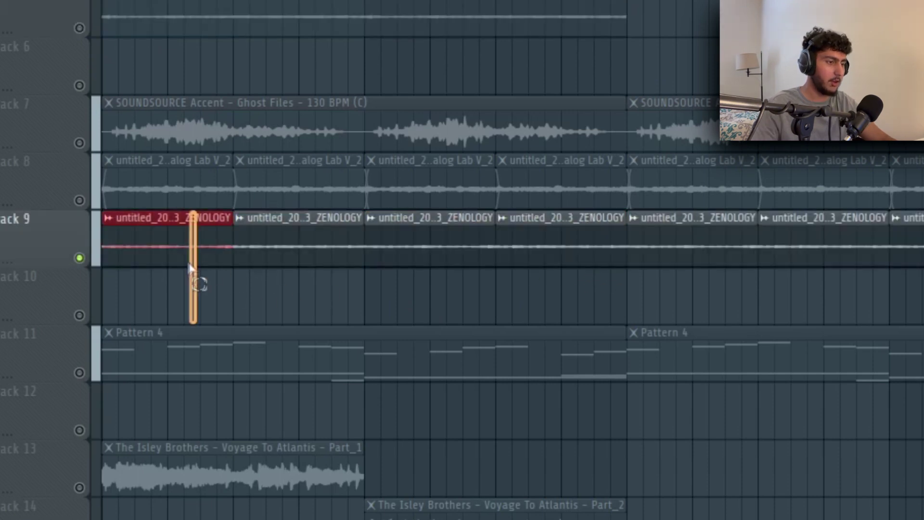
left_click(536, 29)
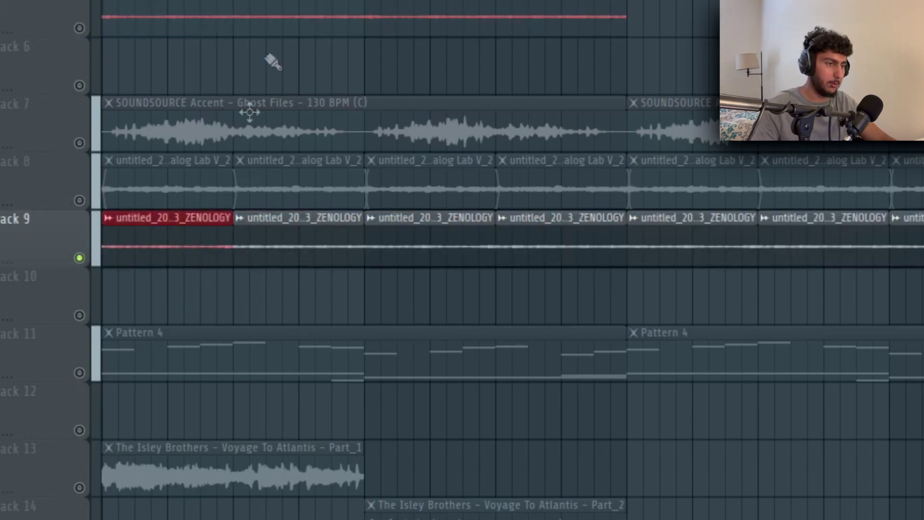
left_click(590, 254)
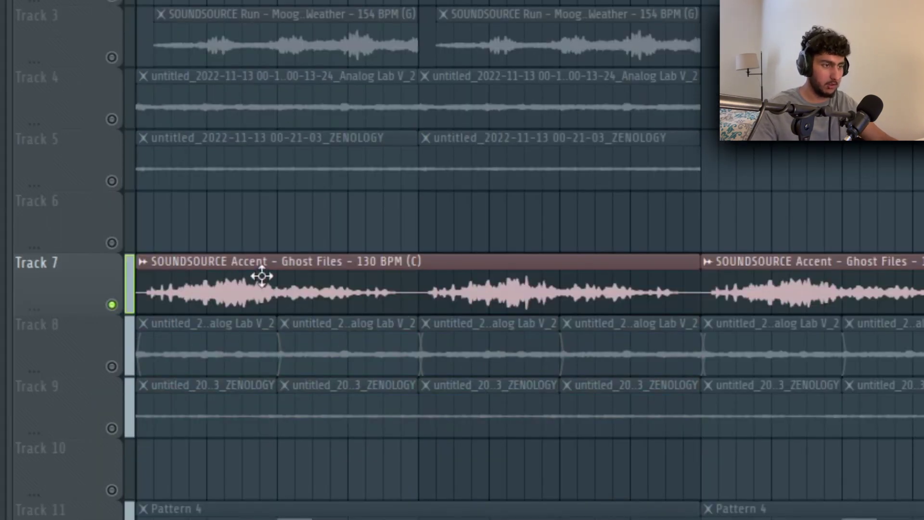
- Examine the time stretching and pitch settings of the SOUNDSOURCE Accent - Ghost Files clip on Track 7
left_click(534, 285)
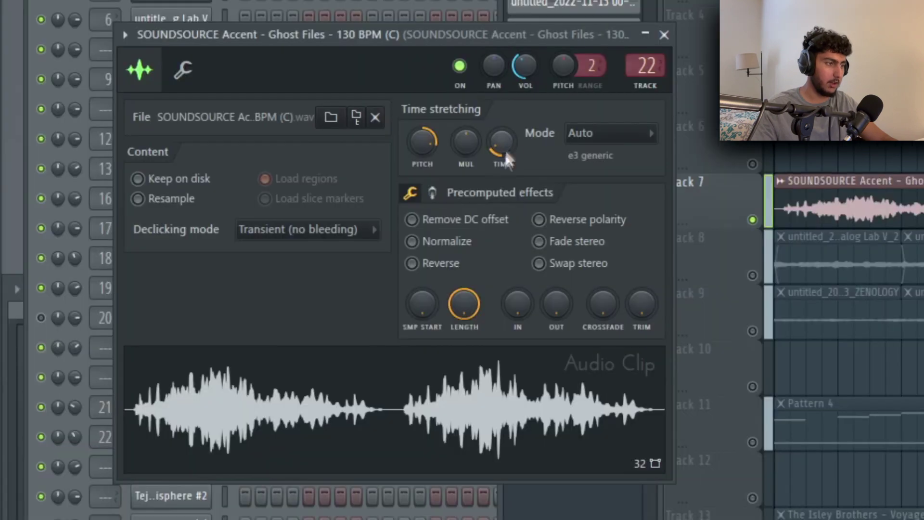
key("ctrl+a")
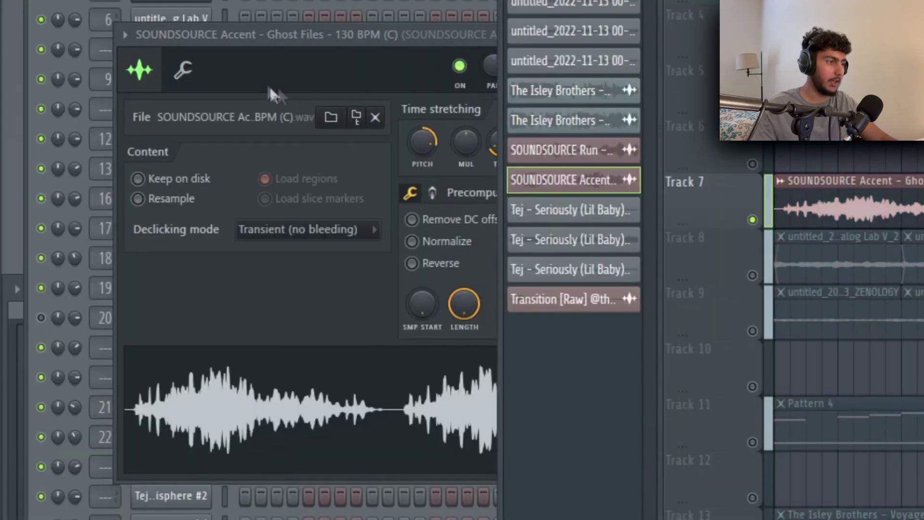
left_click(308, 85)
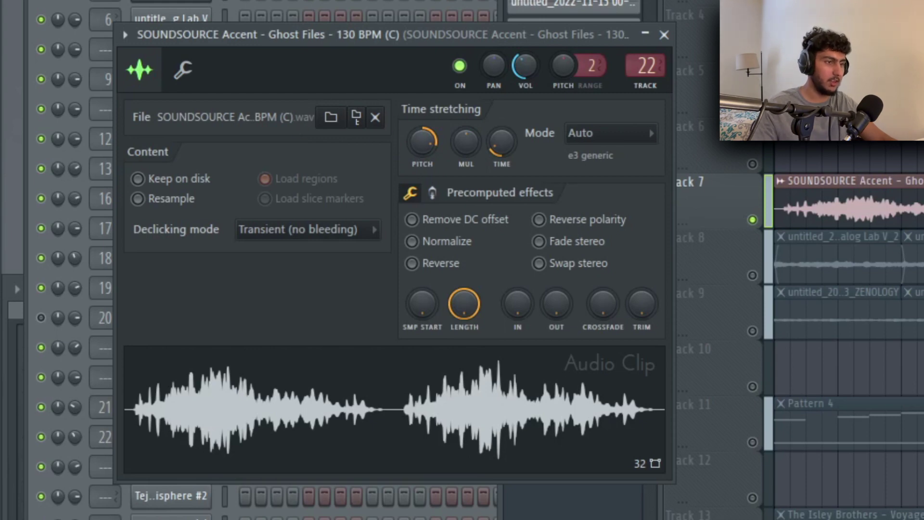
key("ctrl+d")
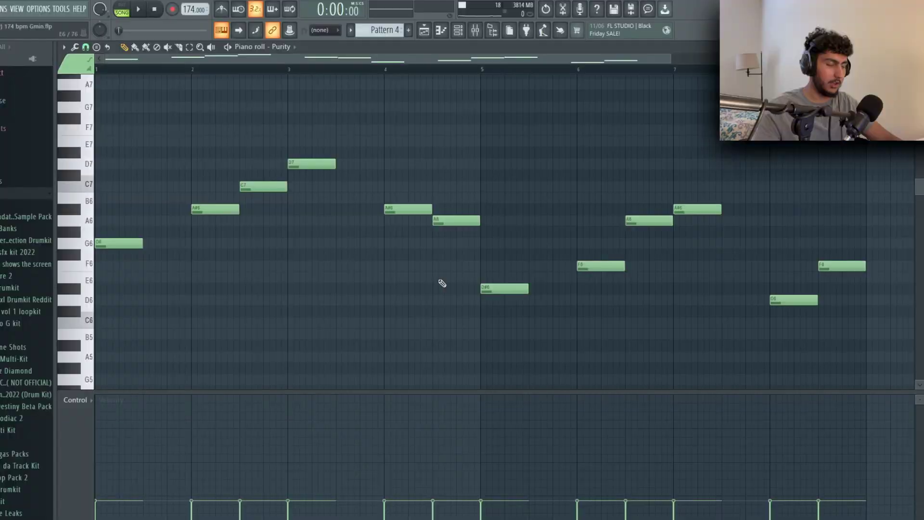
- Review the Purity and Omnisphere #2 parts of Pattern 4 and look over the full playlist arrangement
key("ctrl+a")
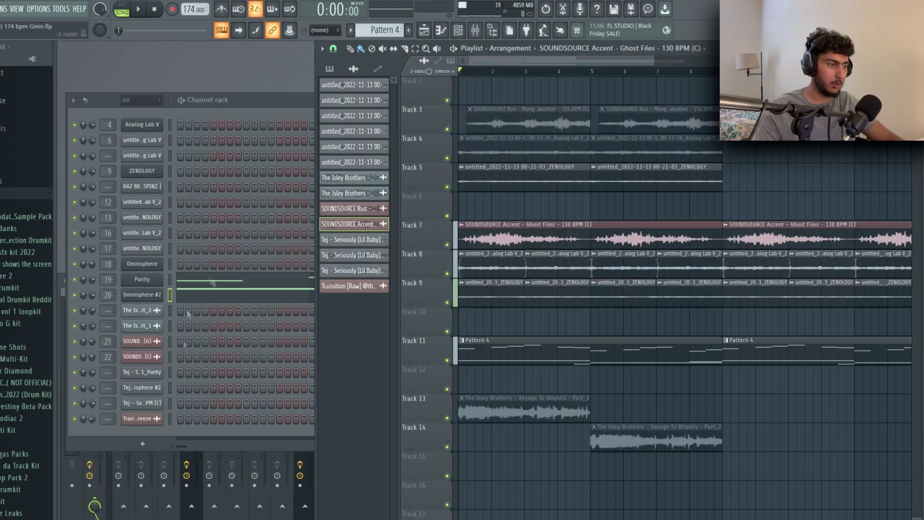
left_click(215, 289)
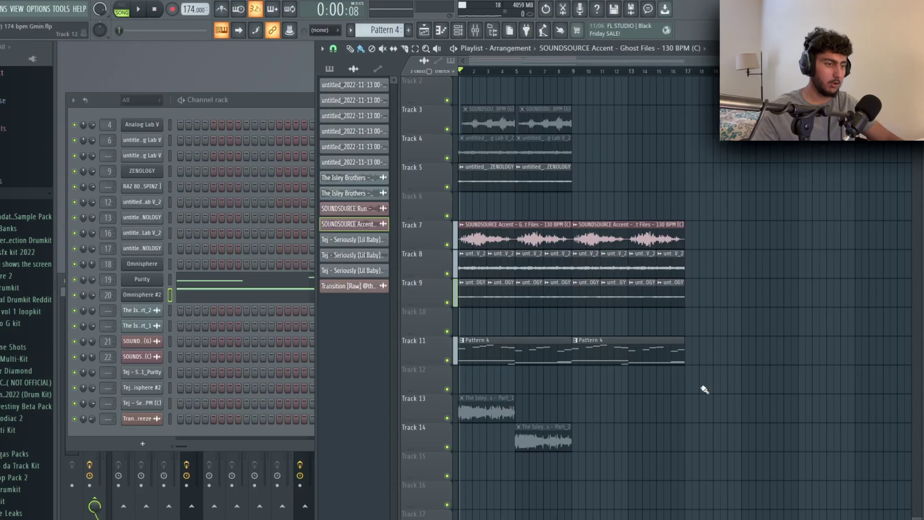
left_click(532, 48)
left_click(514, 141)
scroll(751, 217, "down", 4)
left_click_drag(883, 357, 441, 114)
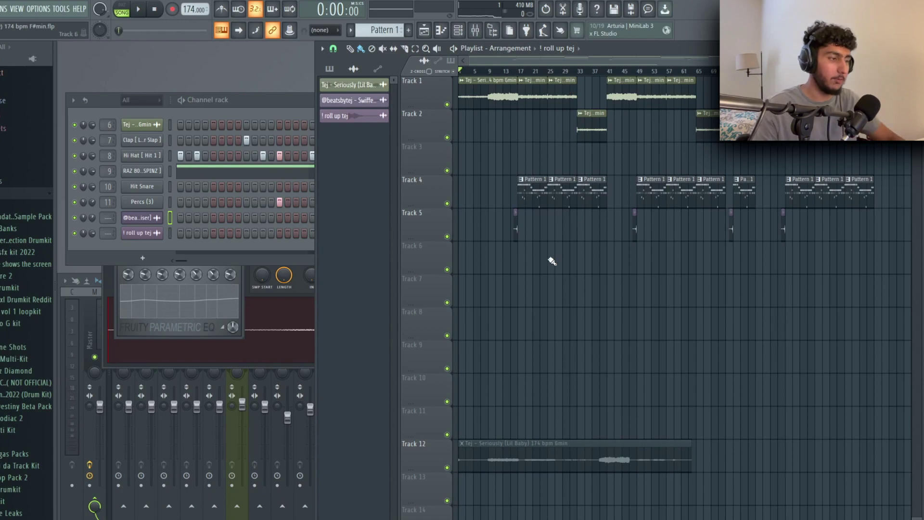
- Open the channel settings of the Seriously (Lil Baby) 174 bpm Gmin audio clip on Track 1
double_click(491, 93)
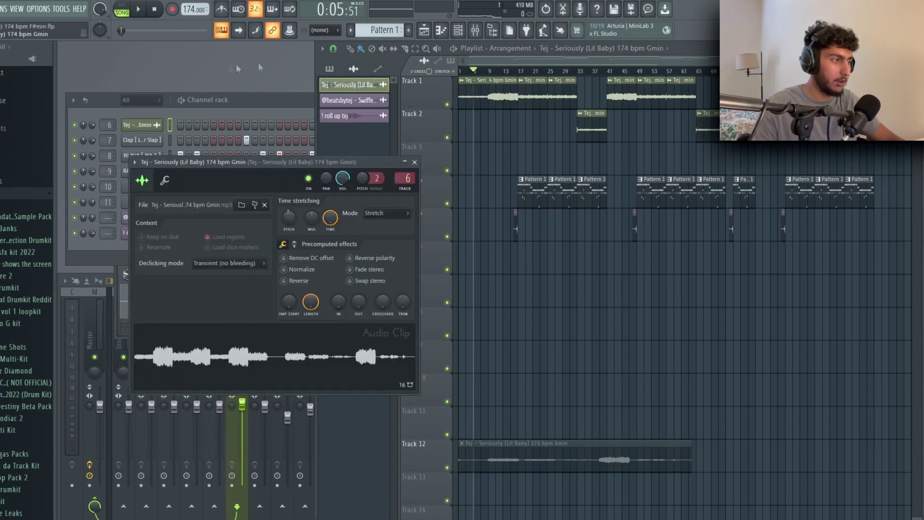